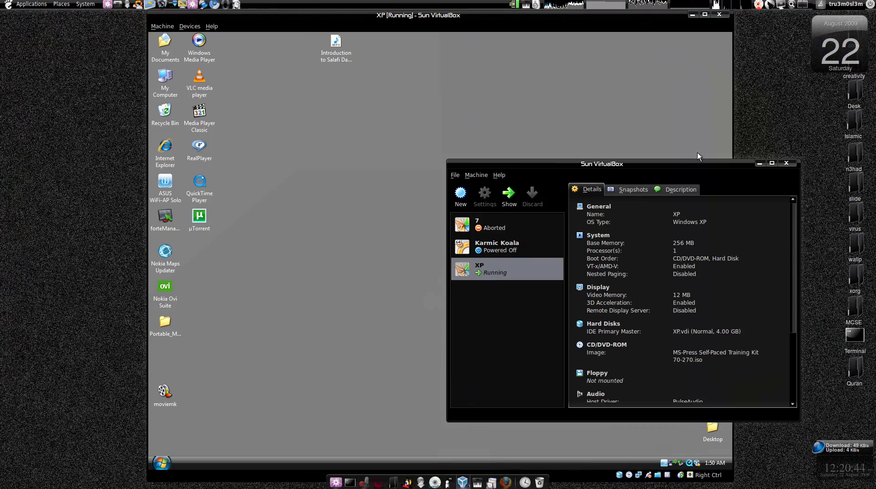
Step: Minimize the Sun VirtualBox manager so only the XP VM window shows
click(760, 164)
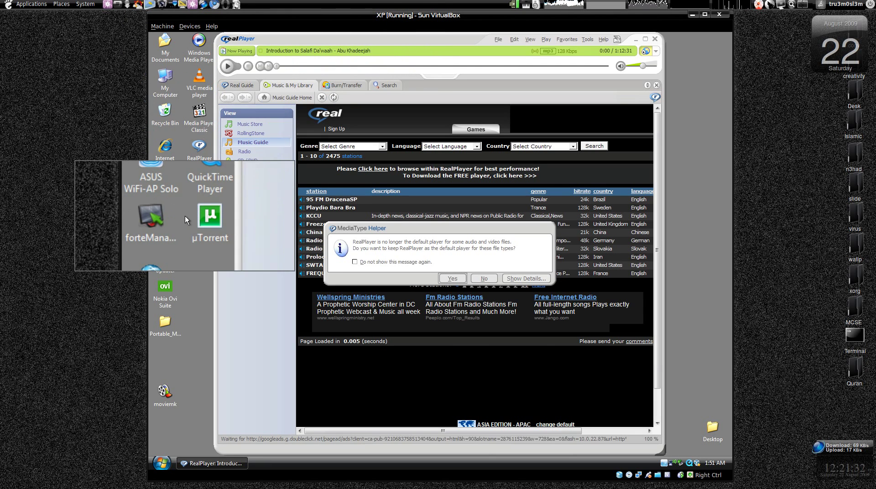
Step: Decline RealPlayer's offer to become the default player for these media types
click(486, 281)
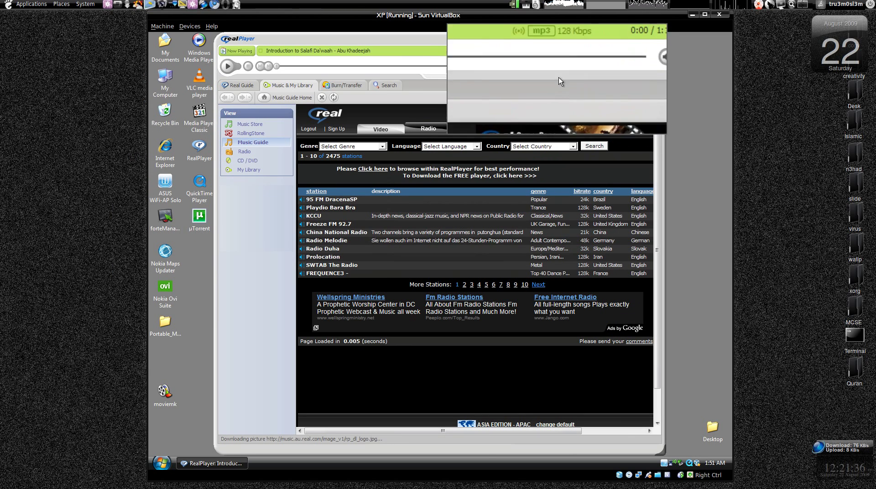
Step: Open RealPlayer's Tools > Preferences on the Media Types category
click(587, 39)
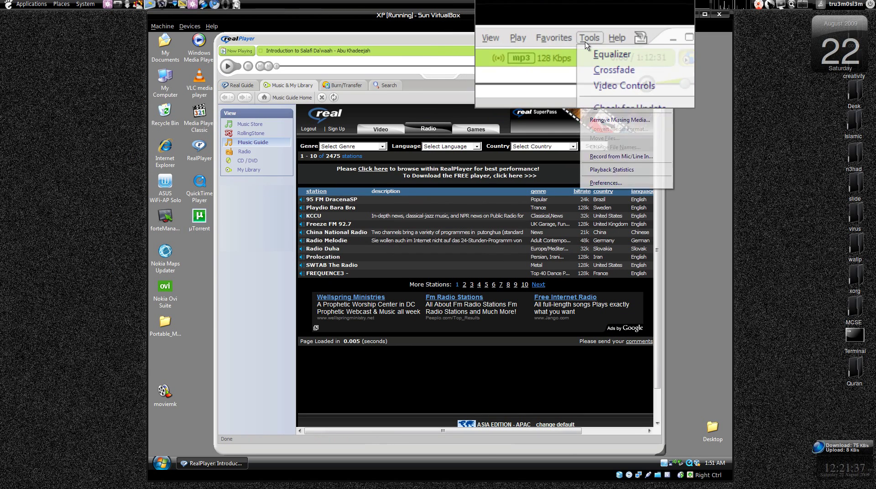
click(609, 188)
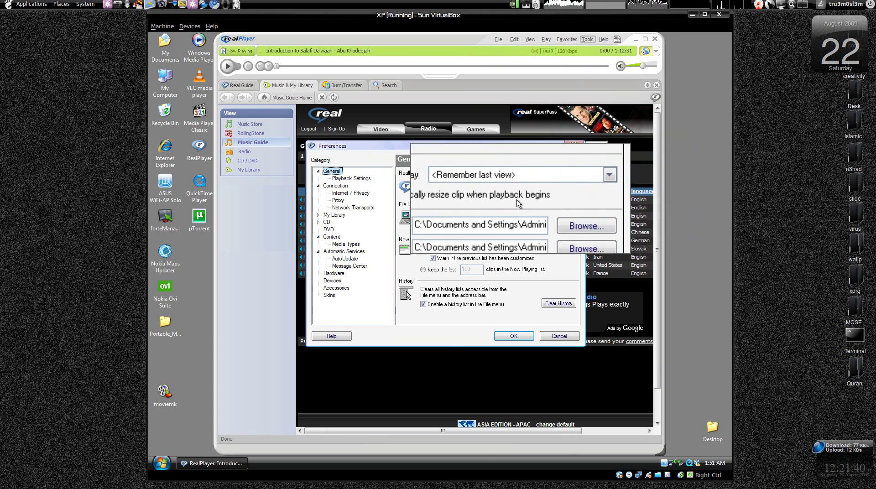
click(339, 244)
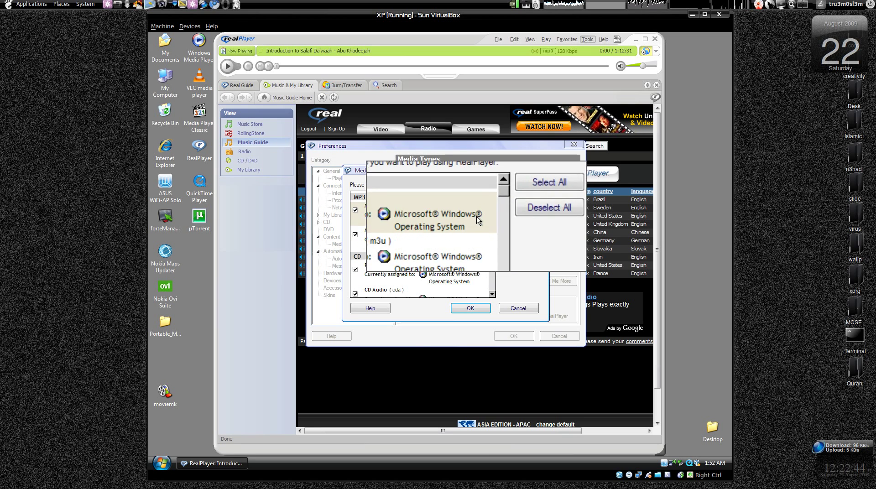
Step: Confirm the media-type list, untick 'Reapply your media type settings', and save preferences
scroll(456, 228, down, 5)
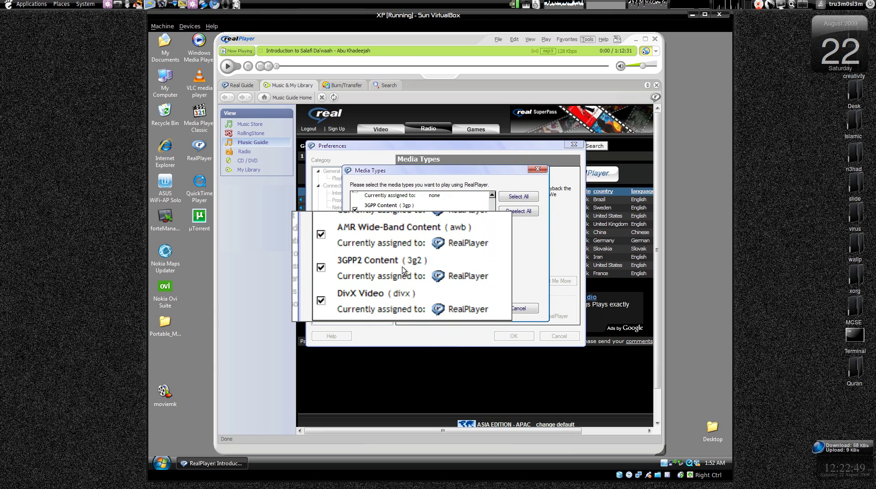
scroll(492, 273, up, 5)
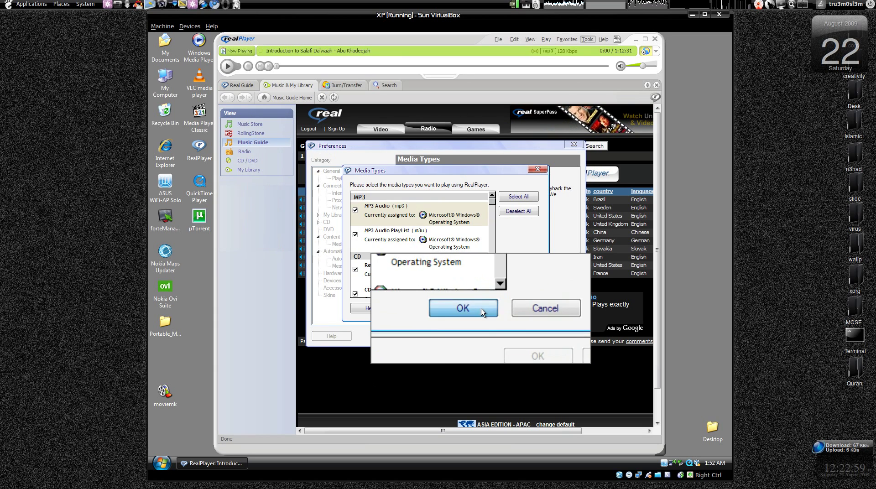
click(481, 309)
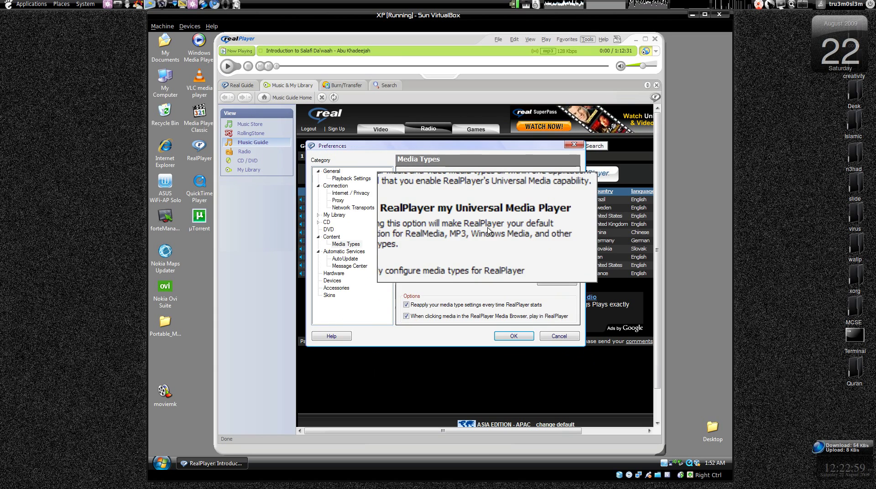
click(405, 305)
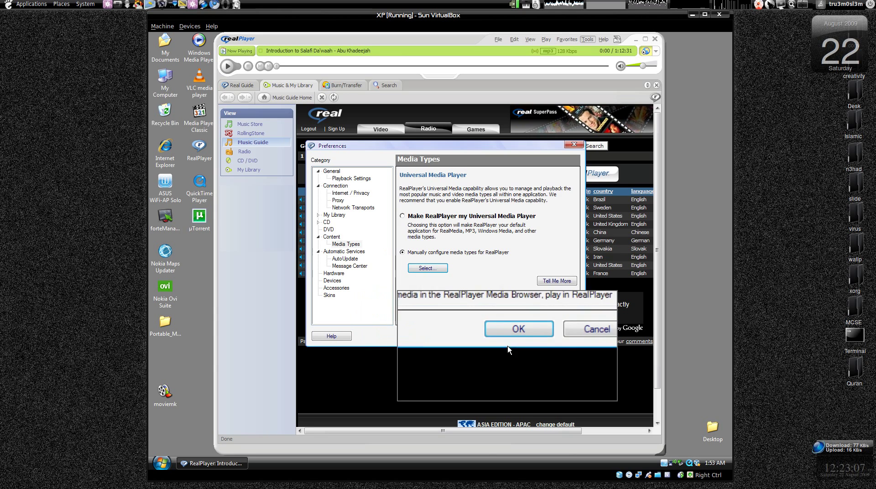
click(513, 338)
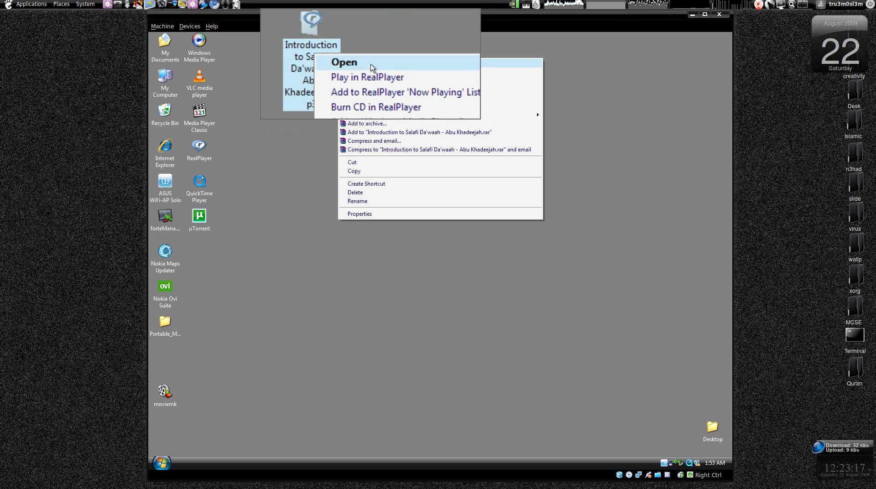
Step: Open the lecture MP3 in RealPlayer, close RealPlayer, and deselect the file
click(370, 64)
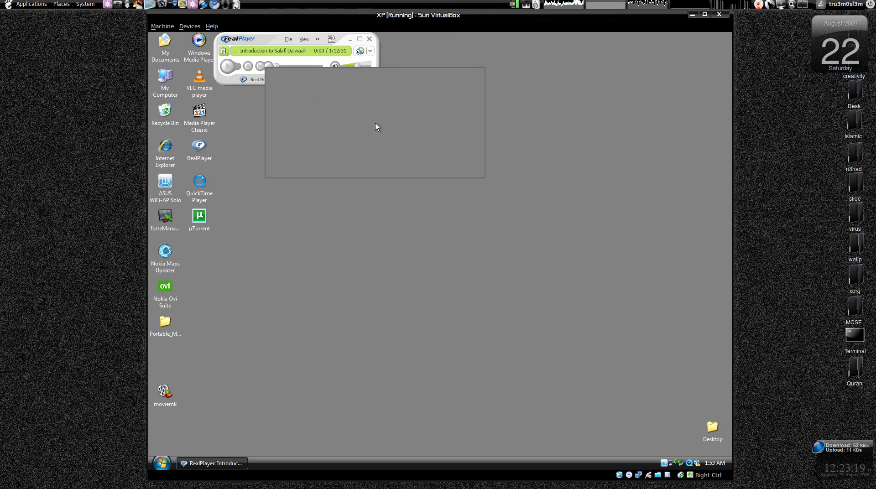
click(370, 43)
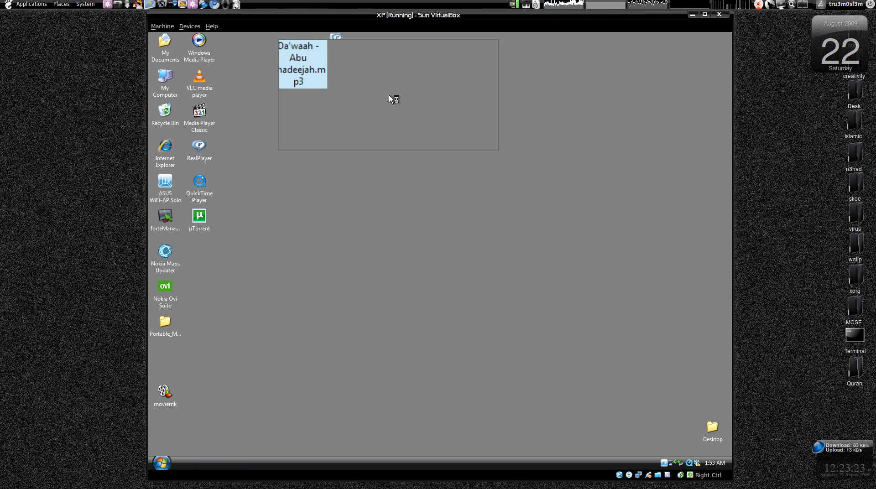
click(351, 96)
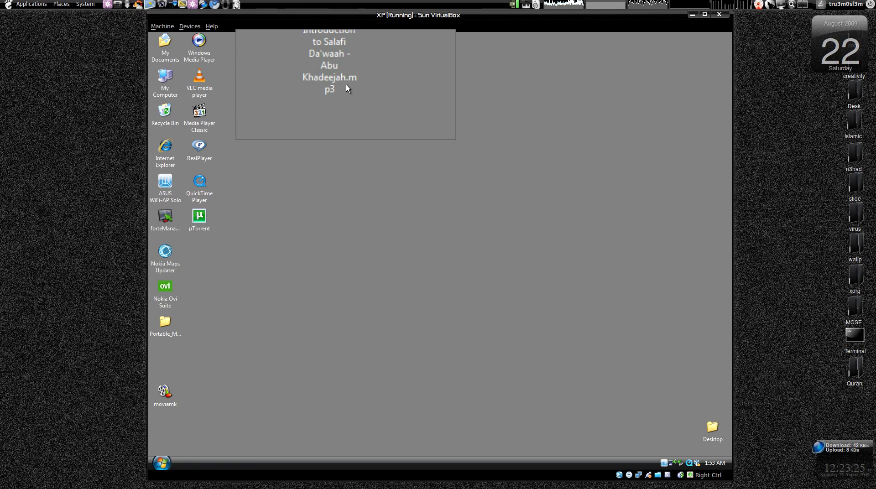
Step: Launch Windows Media Player and assign it every file type in its Options
right_click(201, 55)
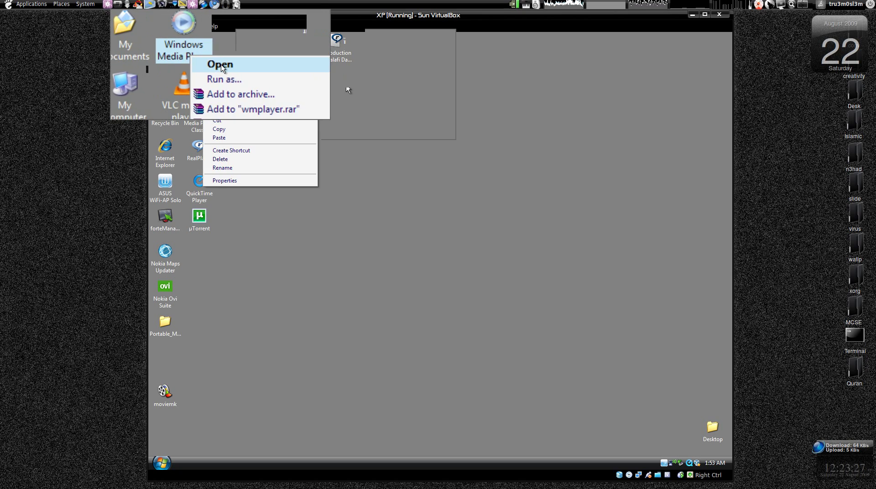
click(221, 67)
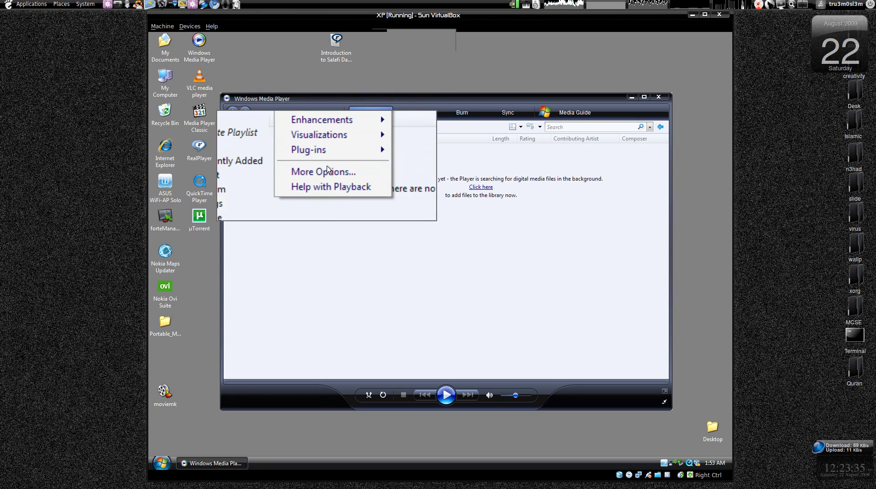
click(328, 172)
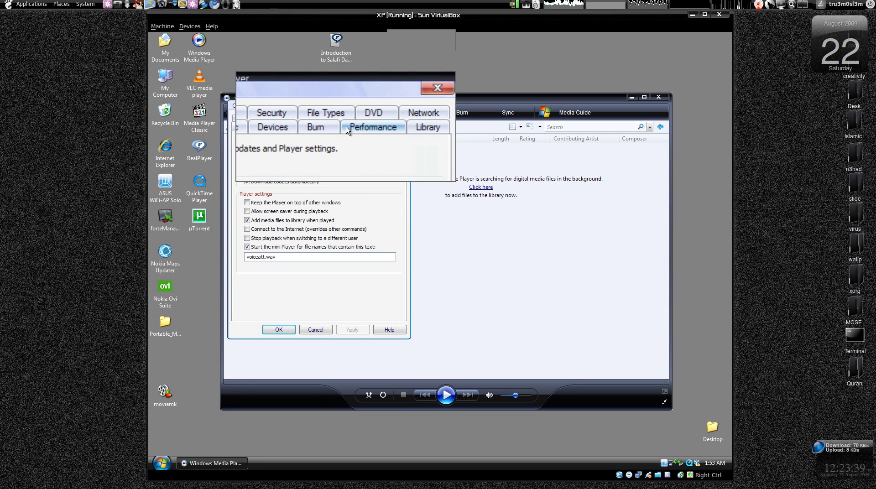
click(338, 121)
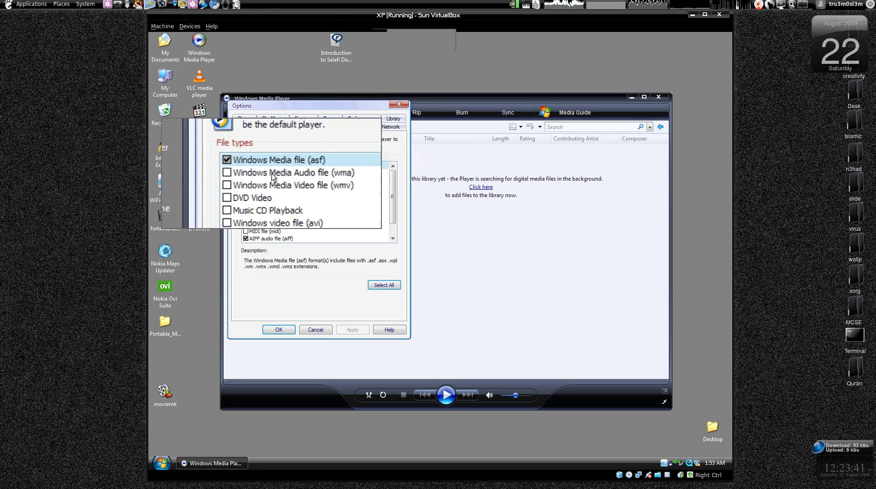
click(378, 283)
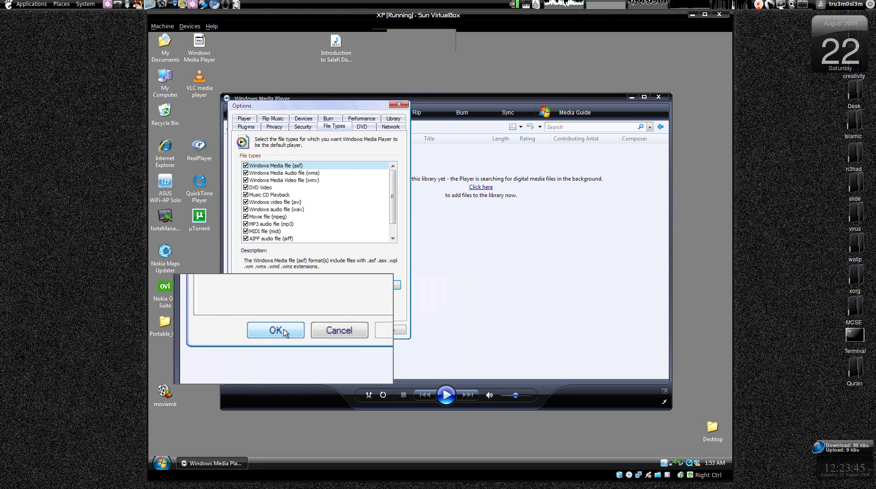
click(283, 329)
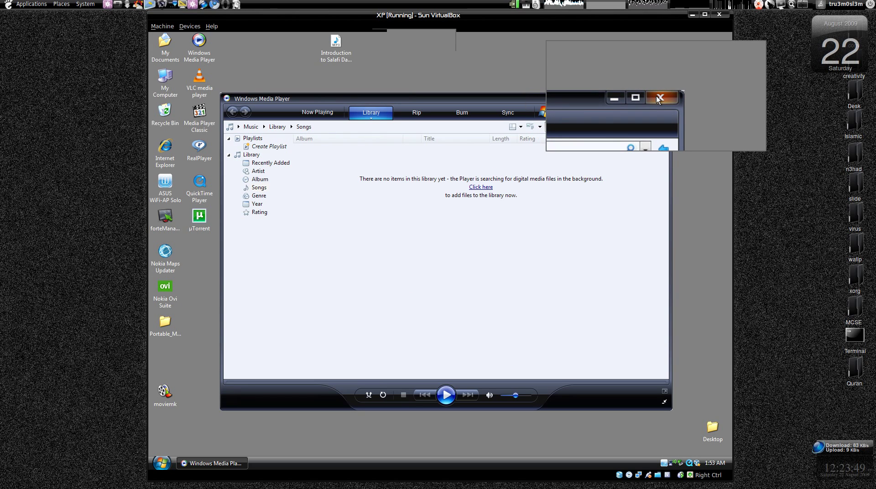
Step: Play the lecture MP3 from the desktop in Windows Media Player, then close it
click(656, 98)
right_click(335, 63)
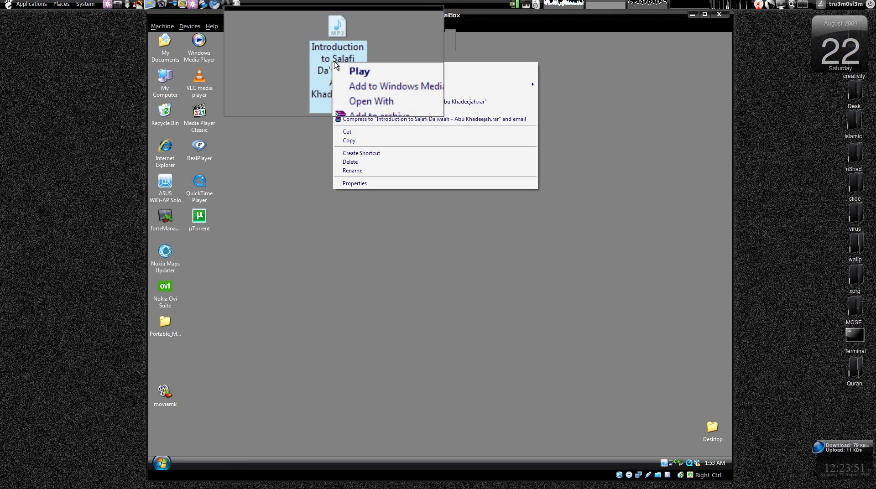
click(357, 72)
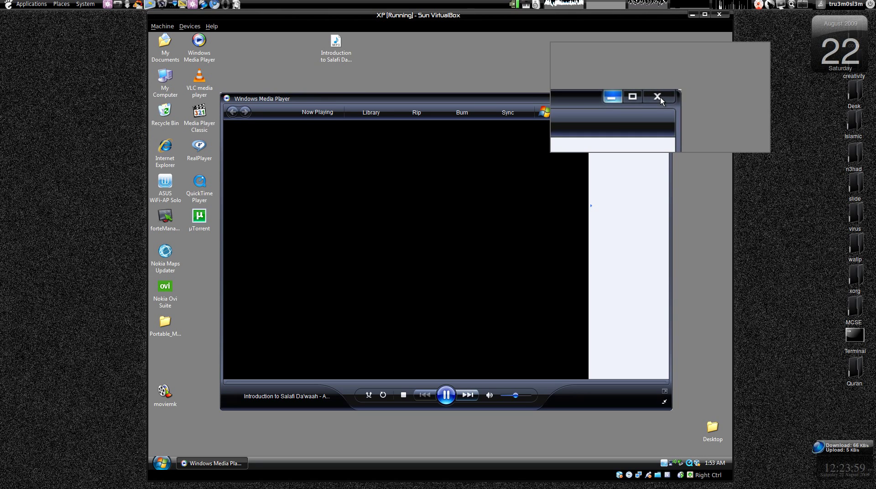
click(662, 98)
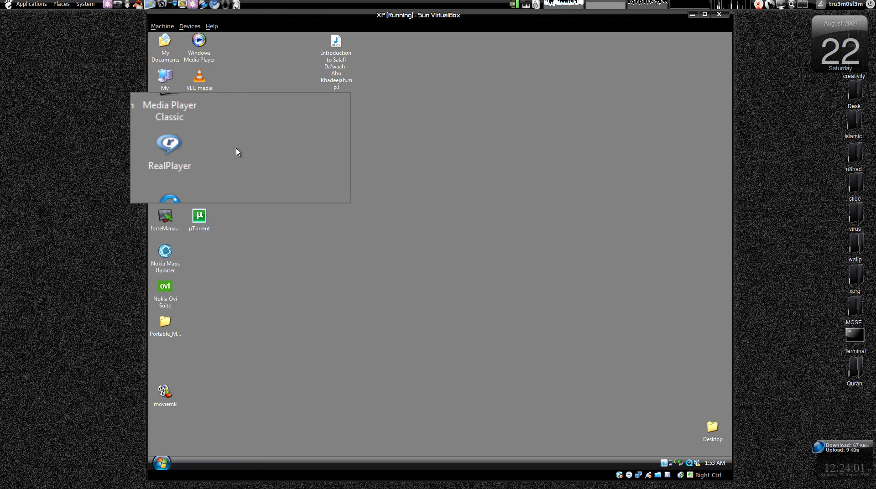
double_click(198, 152)
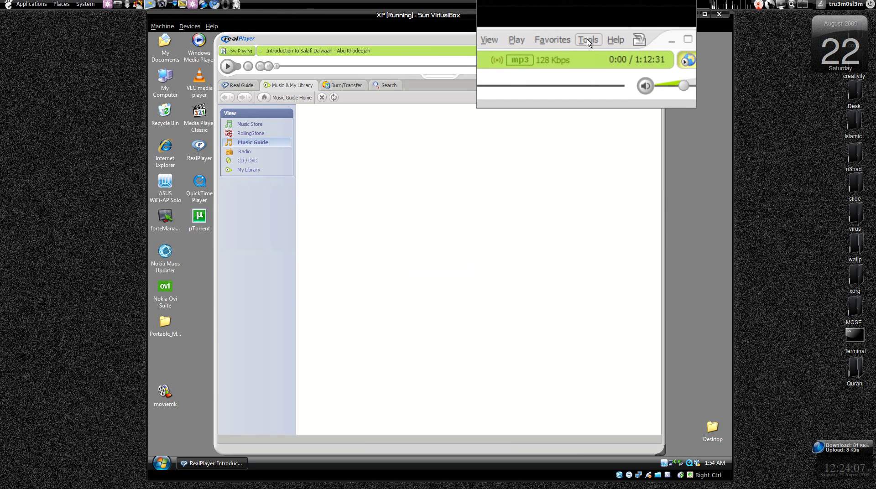
click(587, 40)
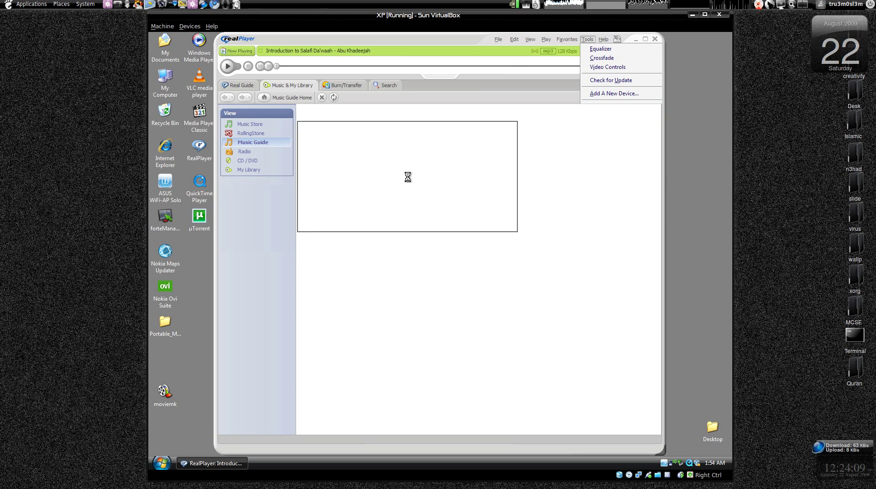
key(p)
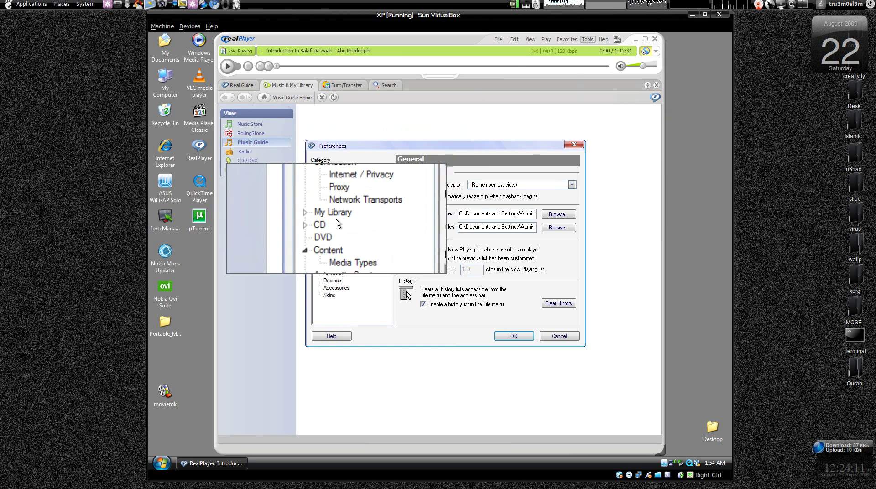
click(341, 244)
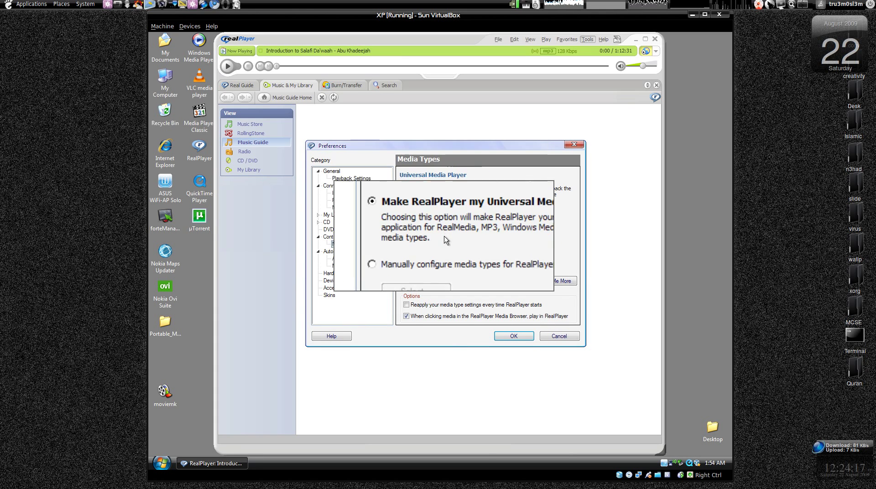
click(434, 252)
click(433, 270)
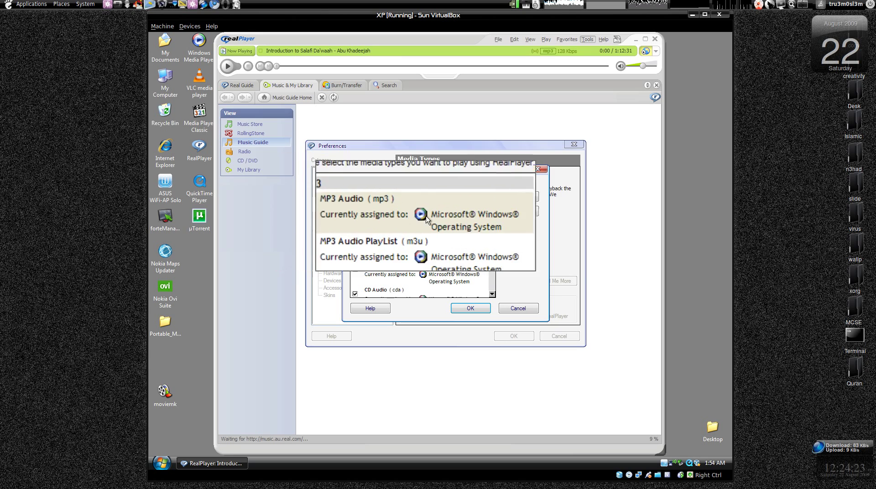
scroll(495, 213, down, 2)
scroll(495, 213, down, 5)
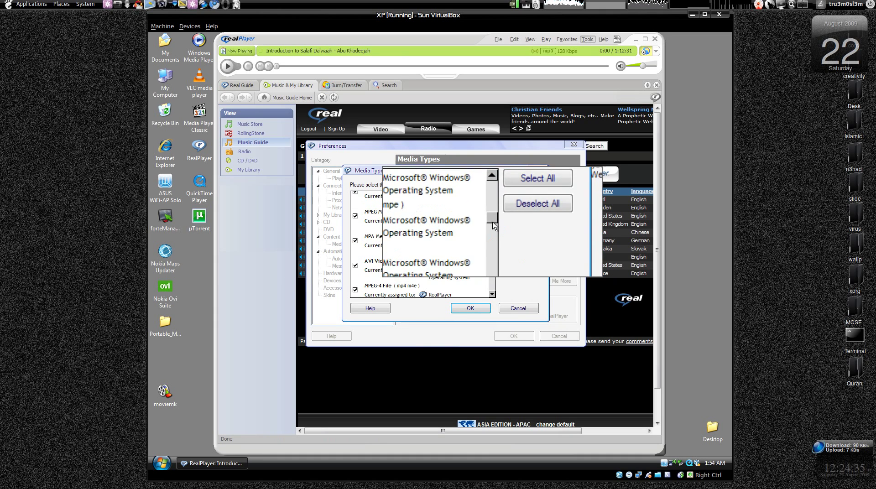
scroll(420, 233, down, 3)
click(525, 310)
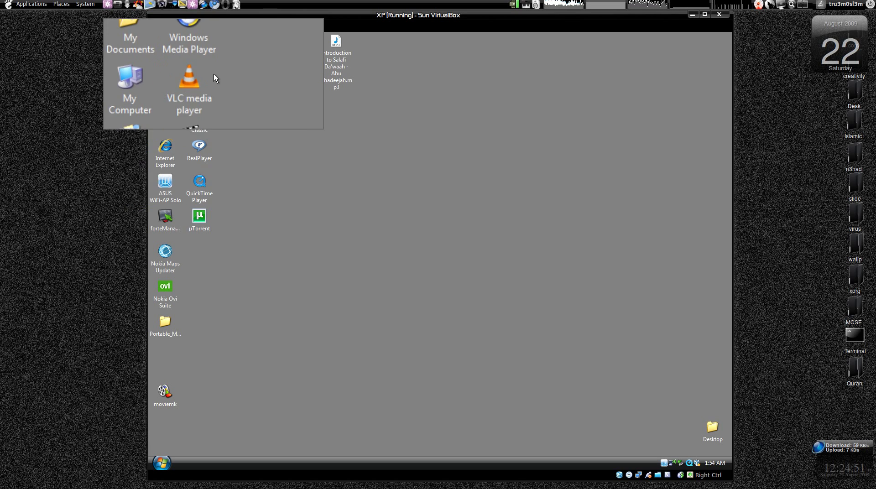
double_click(201, 152)
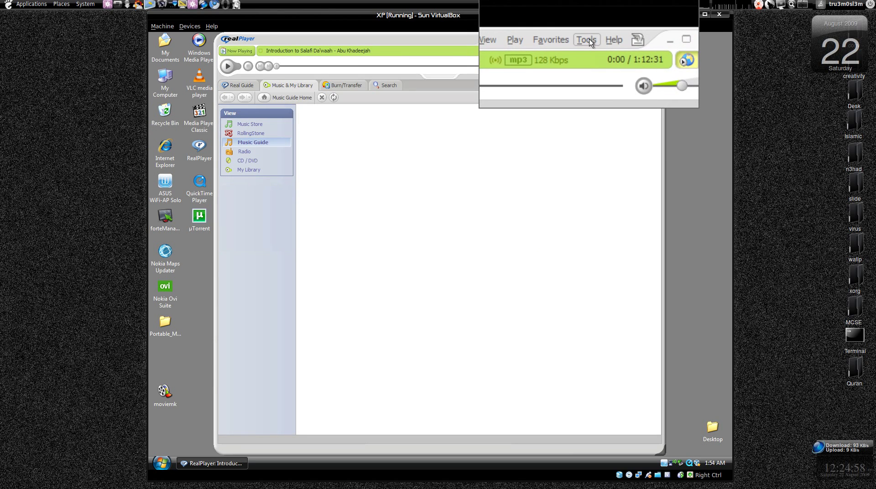
click(588, 39)
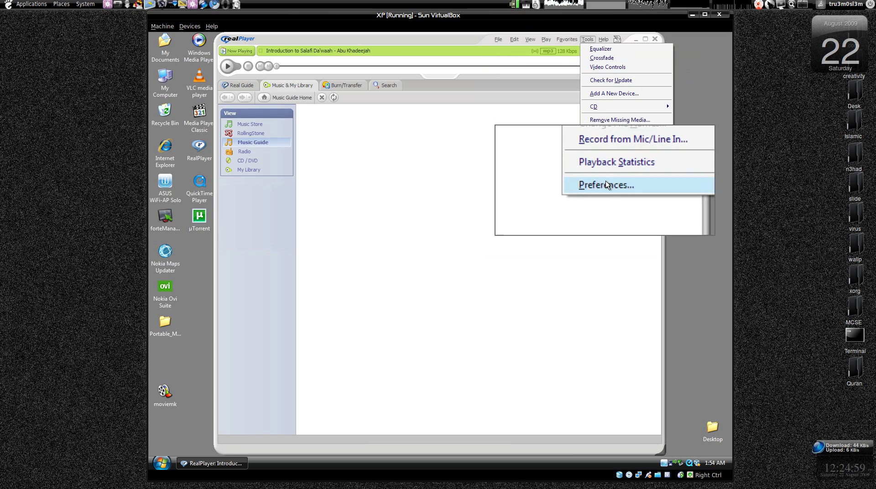
click(606, 185)
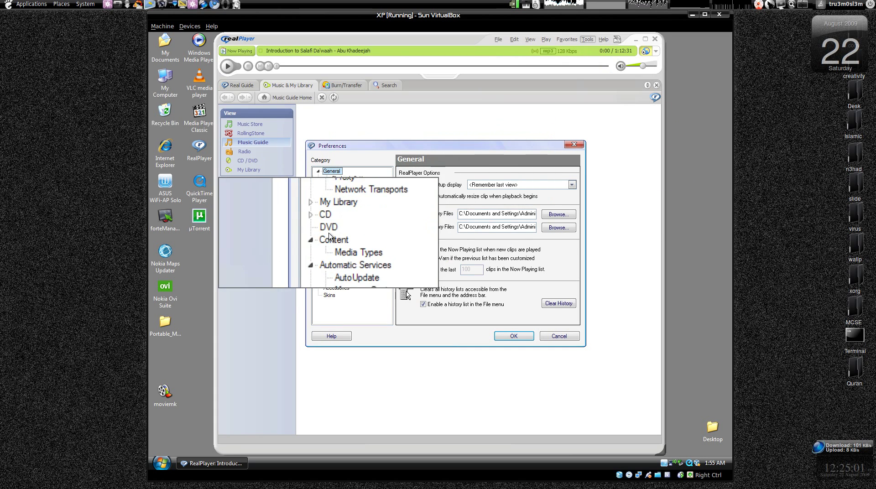
click(346, 244)
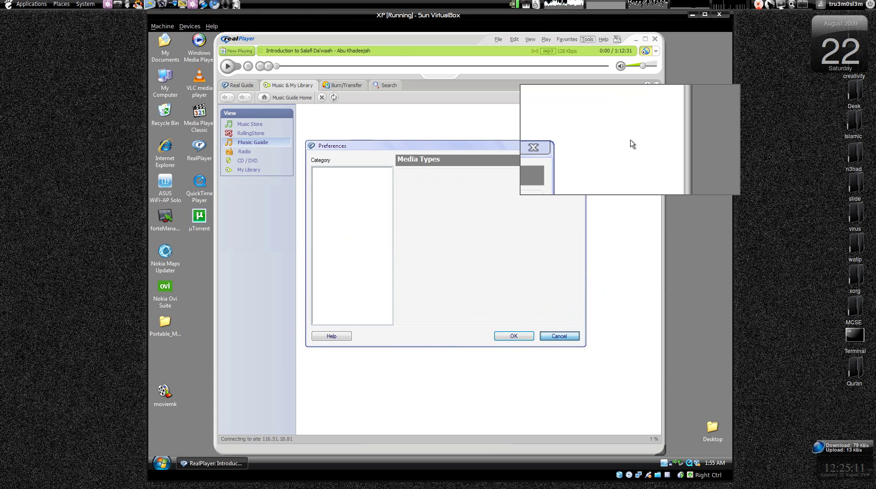
click(656, 40)
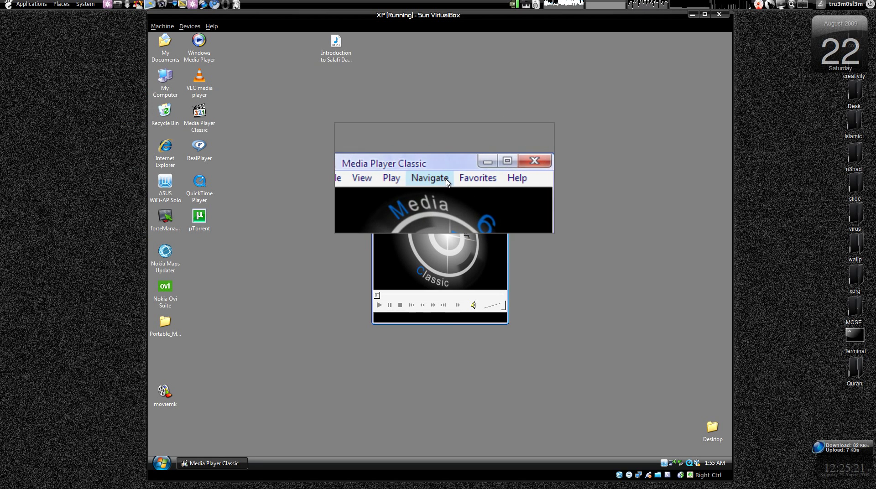
Step: Show Media Player Classic's Options Formats page, then select the desktop player icons
click(381, 178)
mouse_move(396, 178)
click(422, 312)
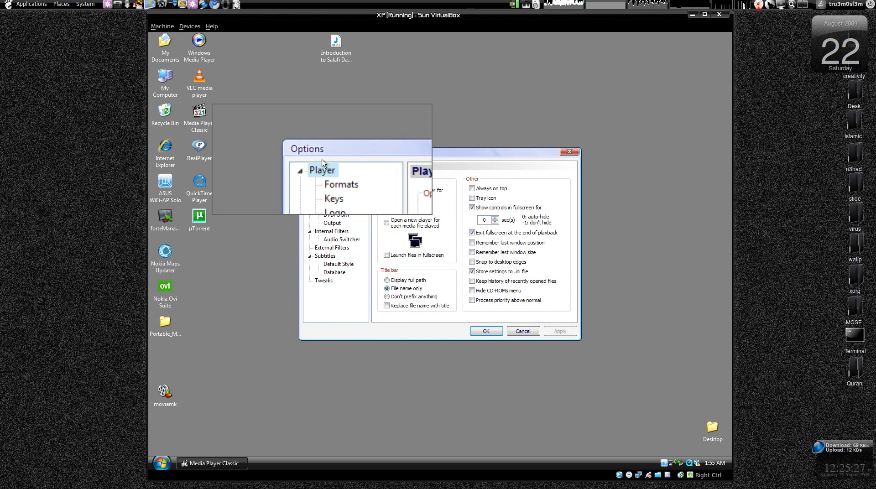
click(331, 225)
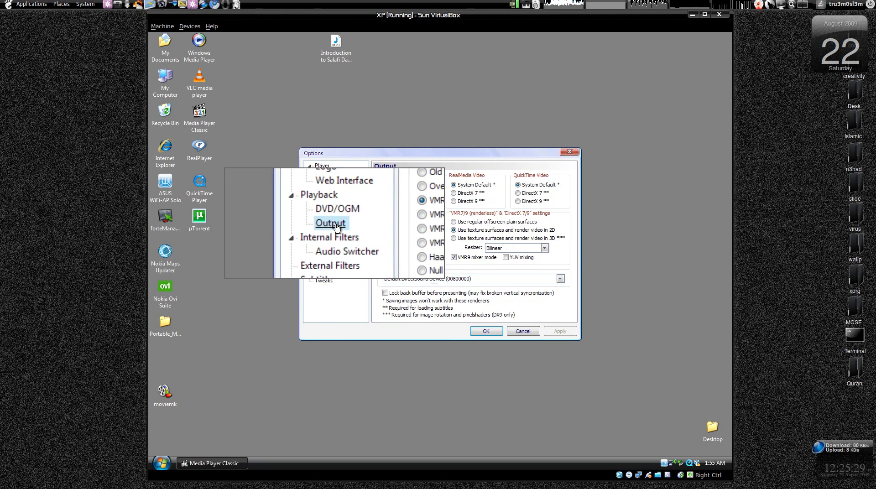
click(337, 176)
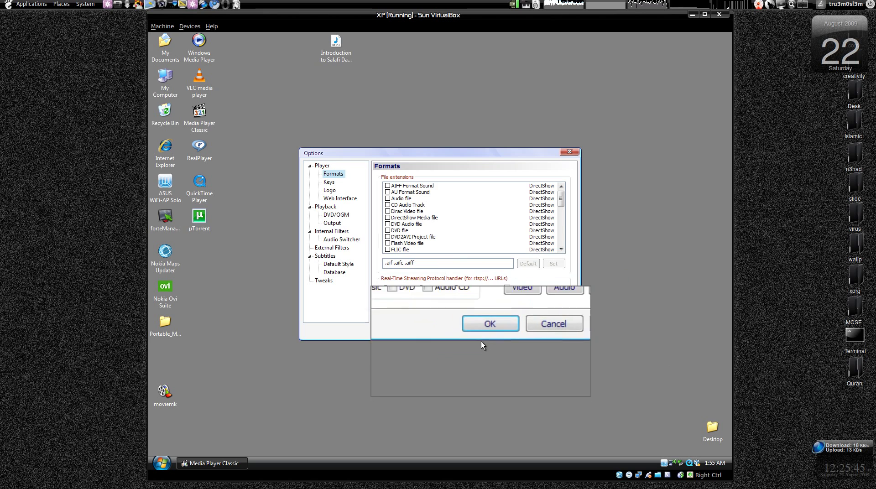
click(201, 121)
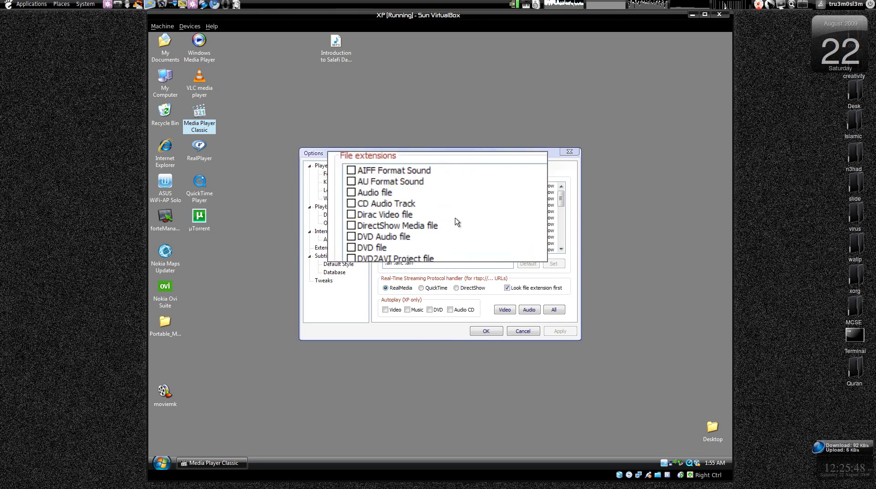
click(201, 55)
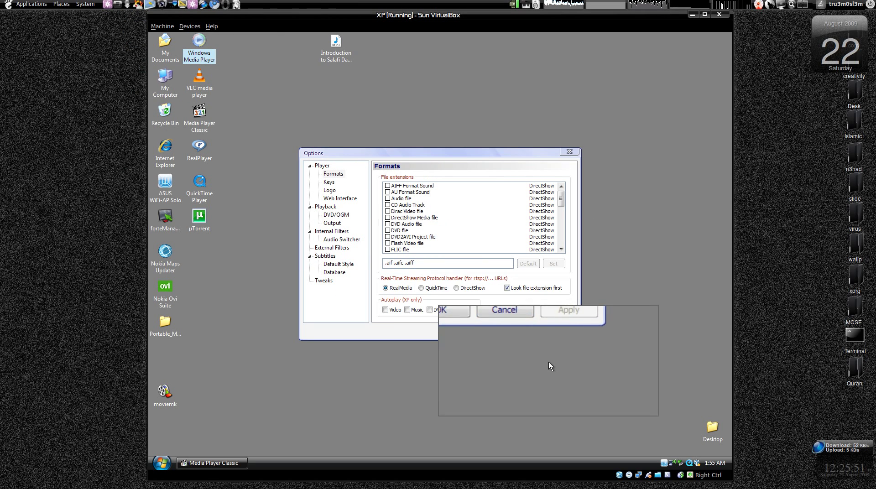